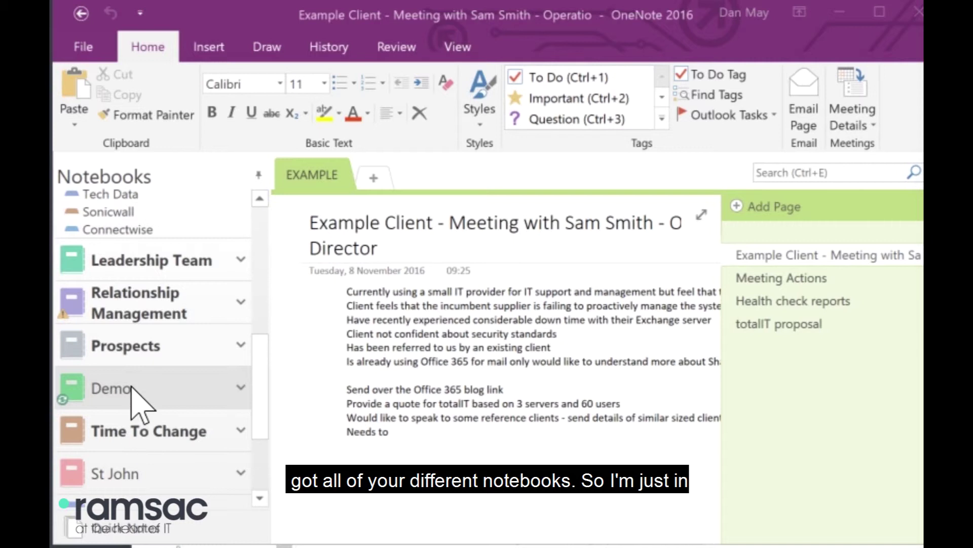
{"action": "scroll", "coordinate": [135, 403], "scroll_direction": "down", "scroll_amount": 3}
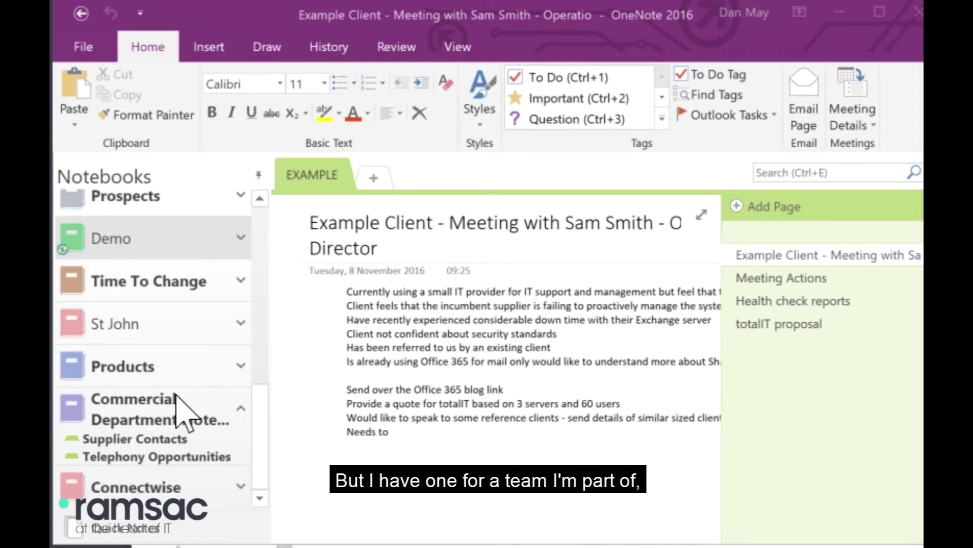
{"action": "scroll", "coordinate": [163, 421], "scroll_direction": "up", "scroll_amount": 5}
{"action": "scroll", "coordinate": [167, 423], "scroll_direction": "up", "scroll_amount": 6}
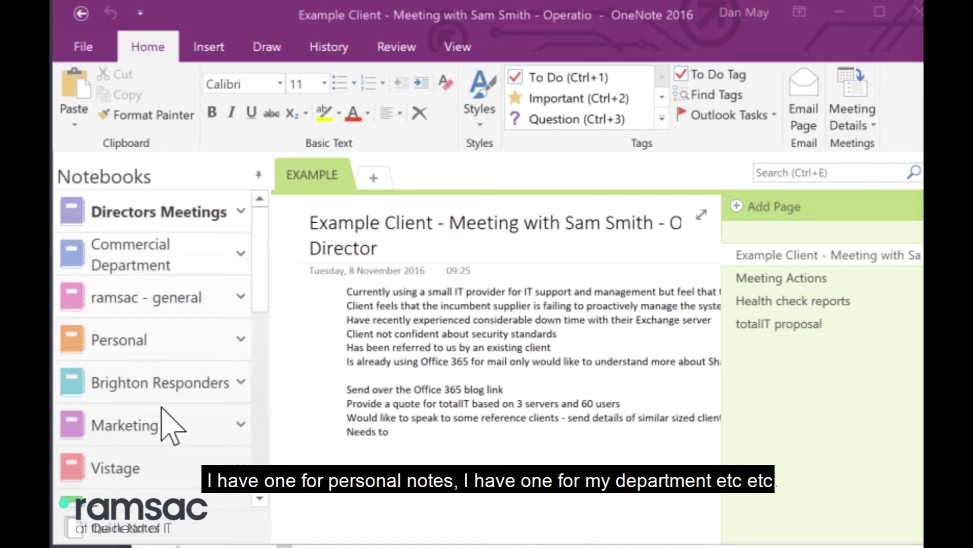
{"action": "scroll", "coordinate": [164, 424], "scroll_direction": "down", "scroll_amount": 1}
{"action": "scroll", "coordinate": [148, 386], "scroll_direction": "down", "scroll_amount": 2}
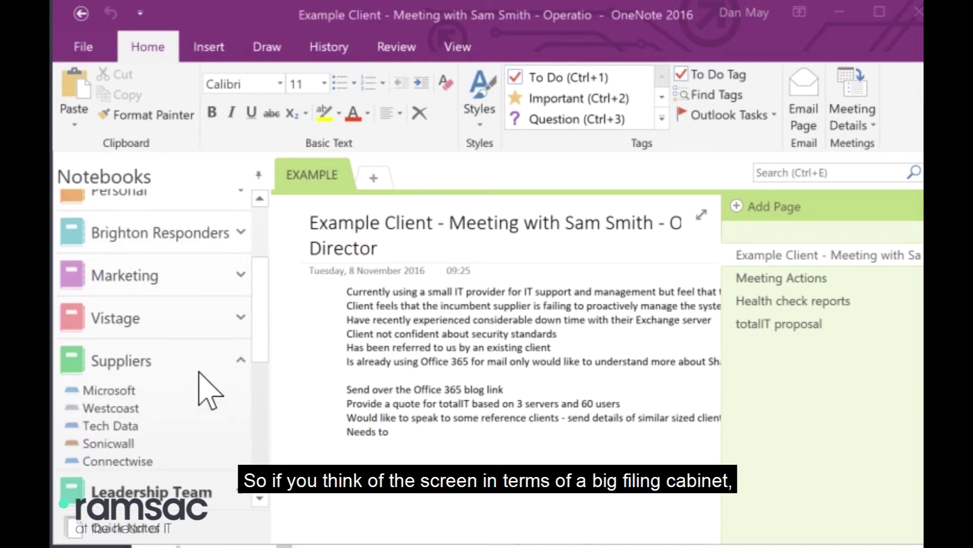
{"action": "scroll", "coordinate": [213, 386], "scroll_direction": "down", "scroll_amount": 1}
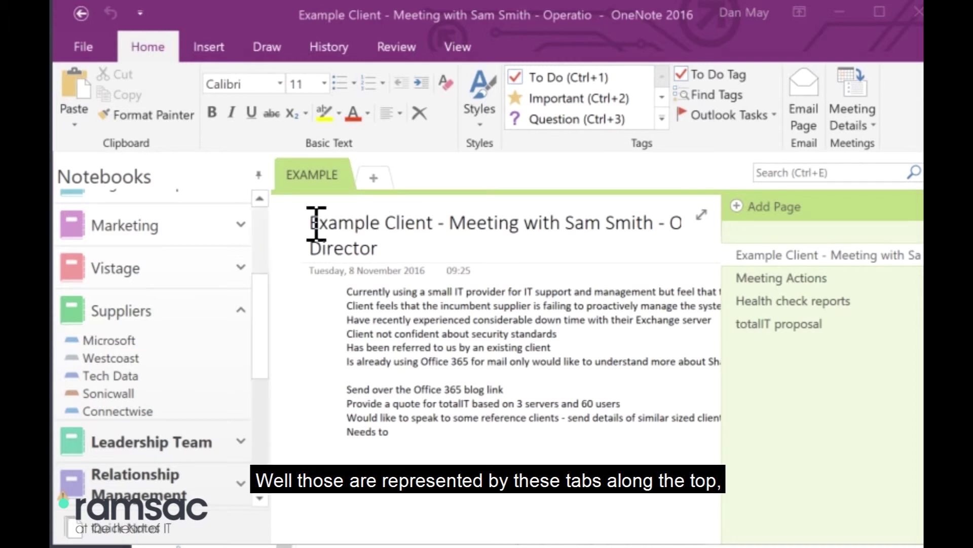
- Add a new 'Subject 2' section to the Demo notebook, then return to the EXAMPLE section
{"action": "scroll", "coordinate": [224, 428], "scroll_direction": "down", "scroll_amount": 5}
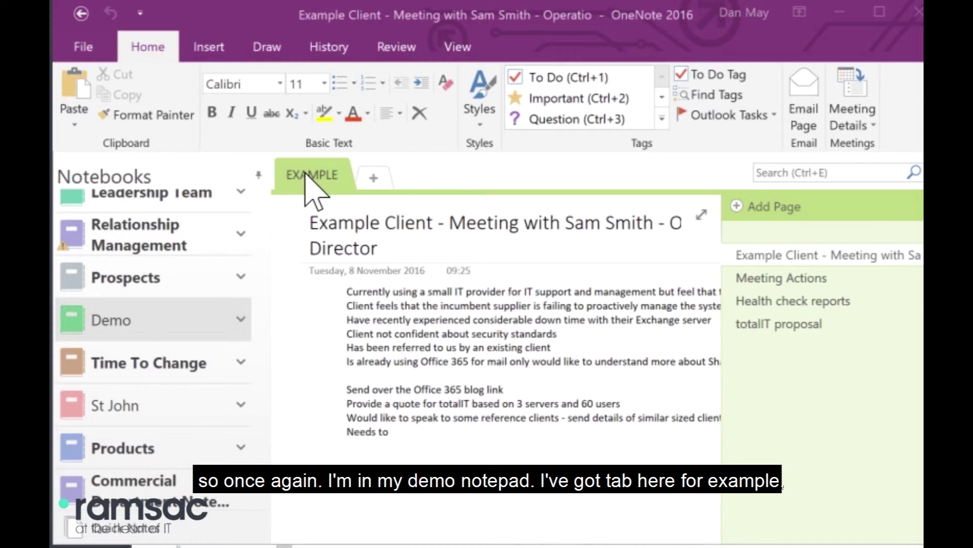
{"action": "left_click", "coordinate": [374, 177]}
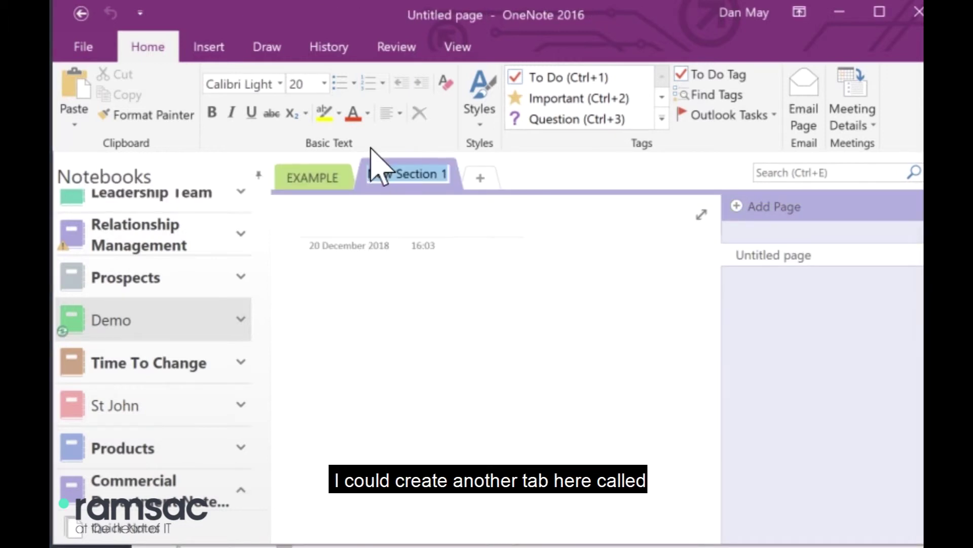
{"action": "type", "text": "Sub"}
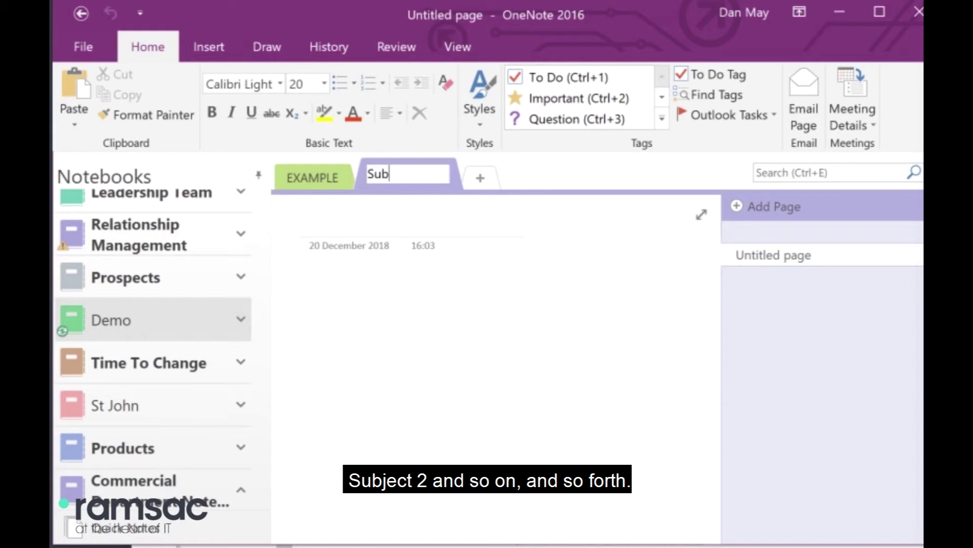
{"action": "type", "text": "ject 2"}
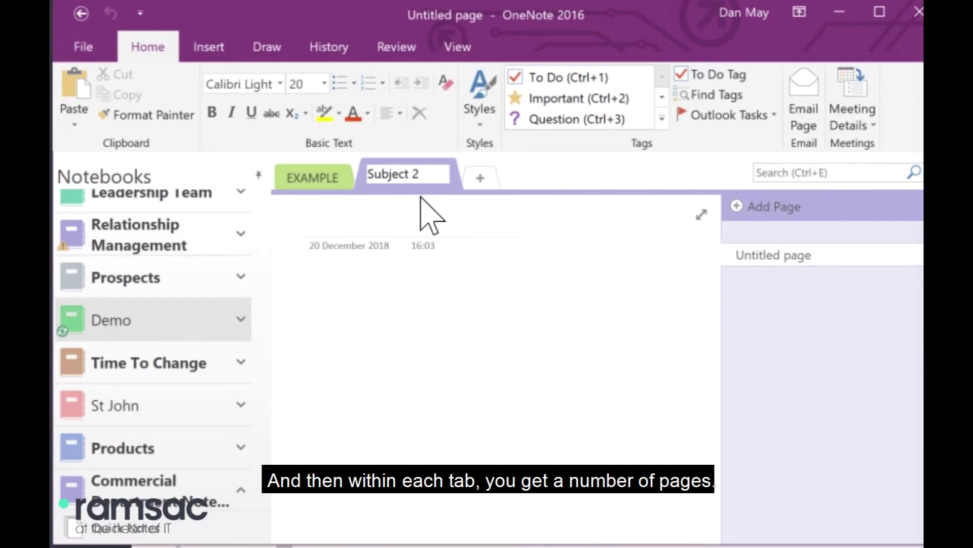
{"action": "left_click", "coordinate": [326, 191]}
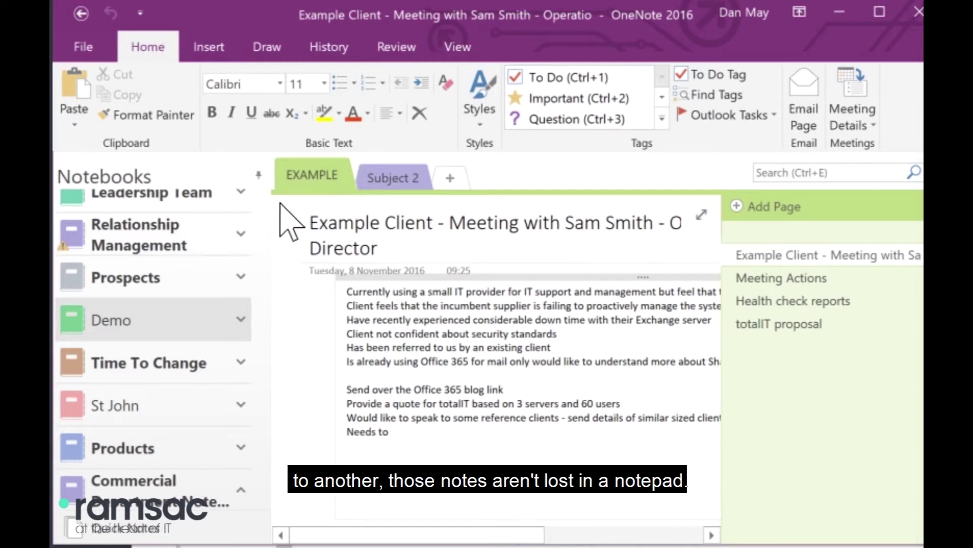
{"action": "right_click", "coordinate": [329, 175]}
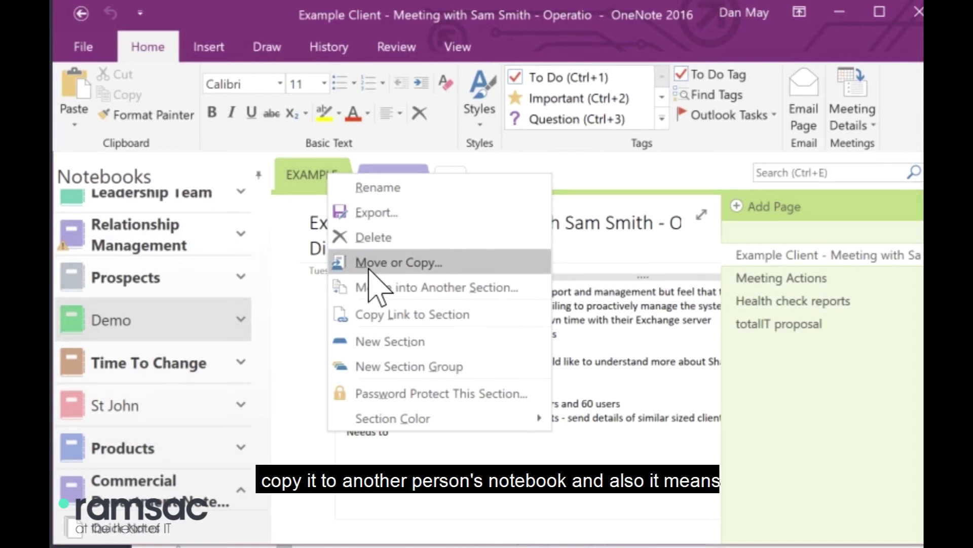
{"action": "left_click", "coordinate": [319, 309]}
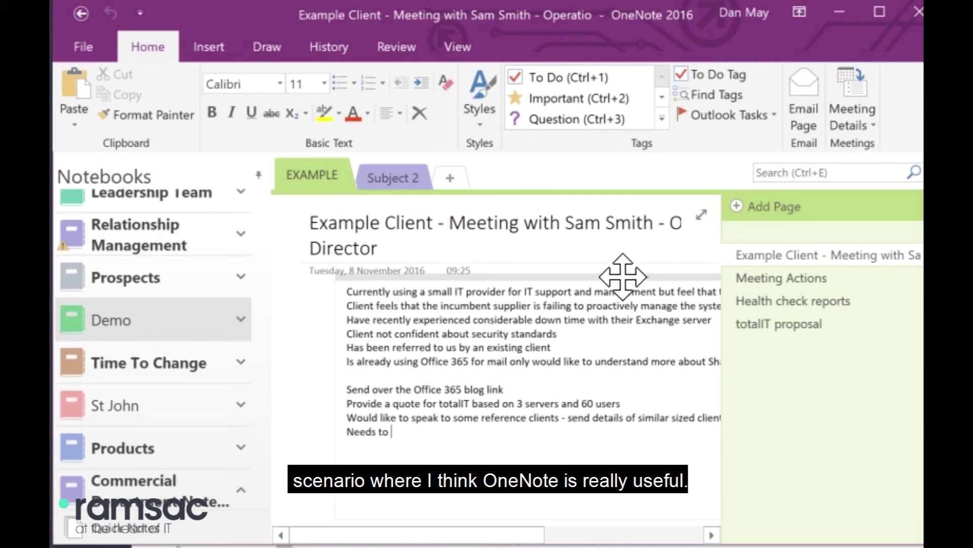
- Shift the meeting notes container left and put the cursor back below the 'Needs to' line
{"action": "left_click_drag", "start_coordinate": [623, 281], "coordinate": [587, 279]}
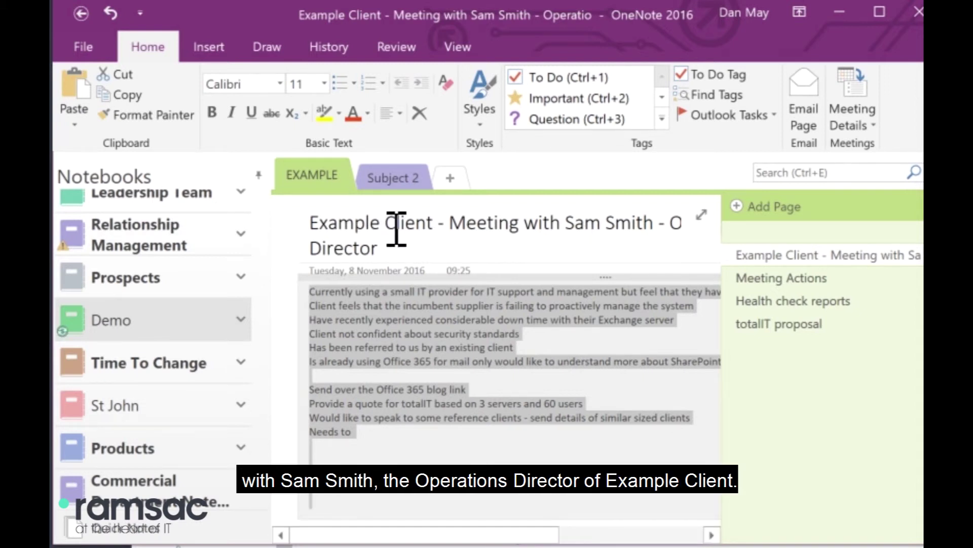
{"action": "left_click", "coordinate": [391, 442]}
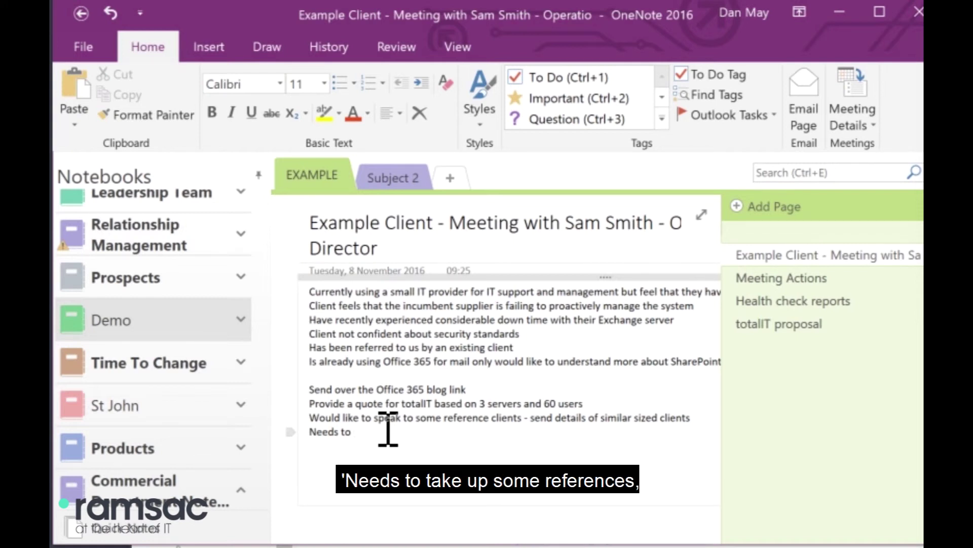
- Complete the line as 'Needs to take up some references send contact details of three similar client'
{"action": "type", "text": "s"}
{"action": "key", "text": "BackSpace"}
{"action": "type", "text": "take up some refern"}
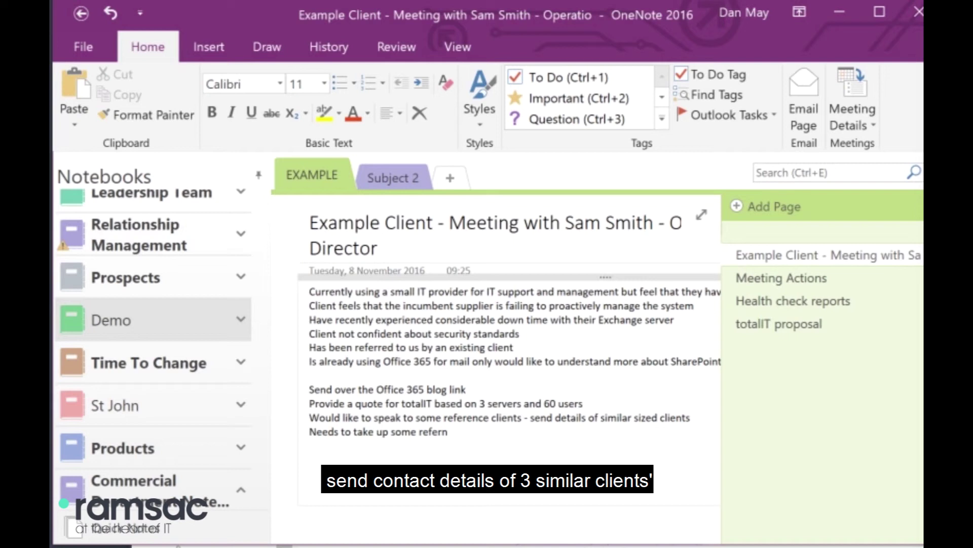
{"action": "key", "text": "BackSpace"}
{"action": "key", "text": "BackSpace"}
{"action": "type", "text": "rences send contact details of three similar client"}
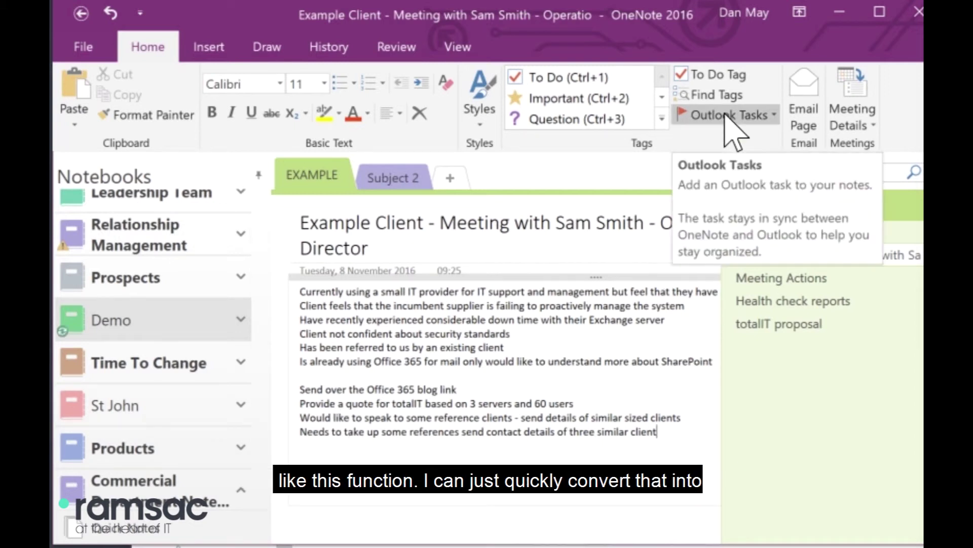
- Flag the last note line as an Outlook task due Tomorrow, 21 December 2018
{"action": "left_click", "coordinate": [766, 117]}
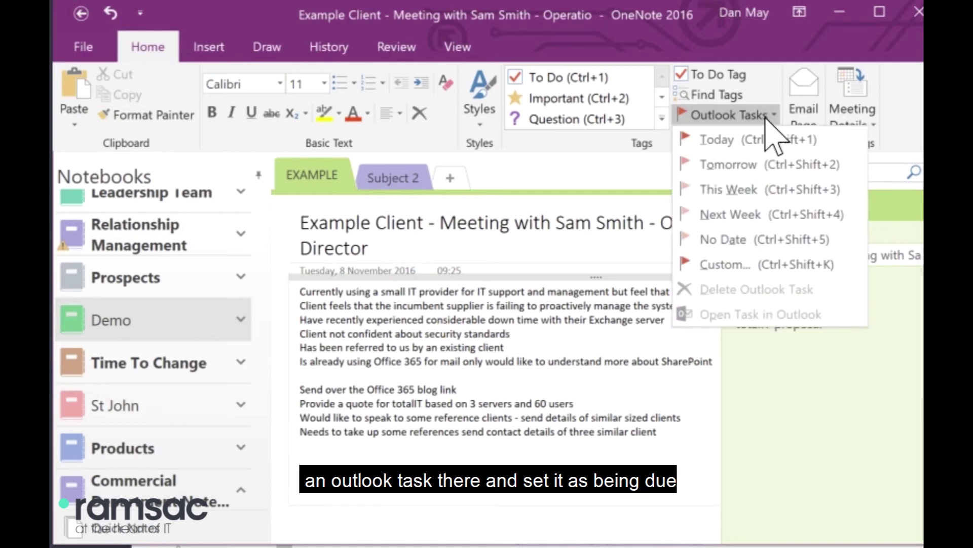
{"action": "left_click", "coordinate": [756, 168]}
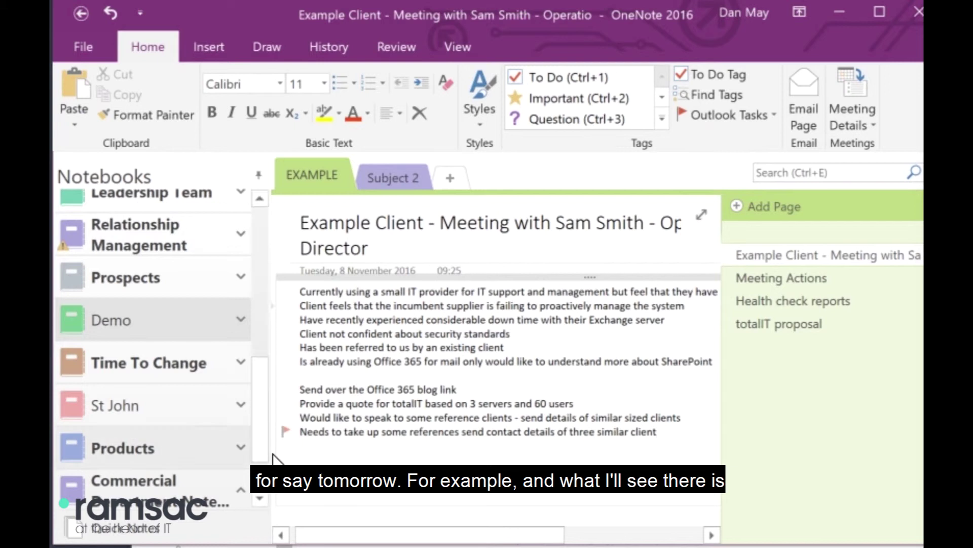
{"action": "mouse_move", "coordinate": [285, 435]}
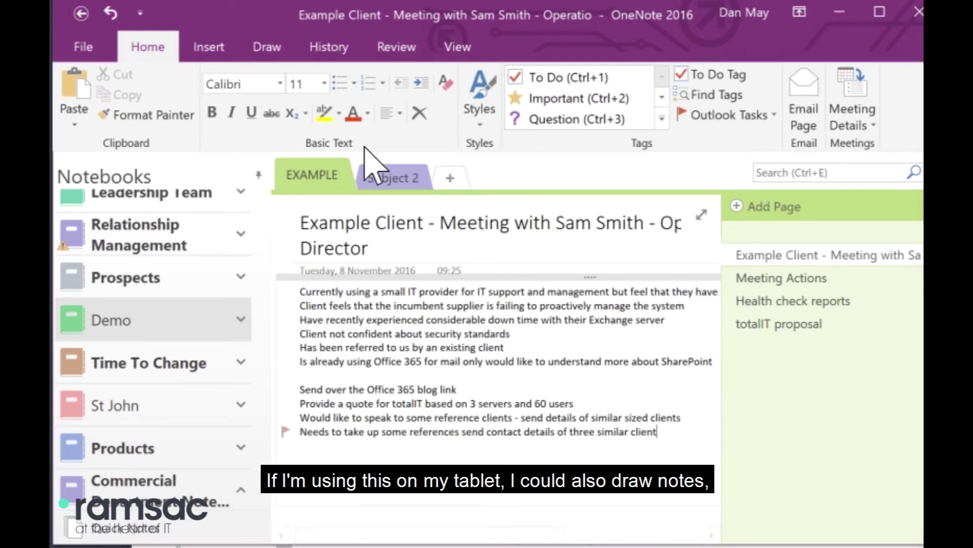
- Show the drawing tools, visit Meeting Actions, then scroll through the totalIT proposal page's PDF printout
{"action": "left_click", "coordinate": [258, 47]}
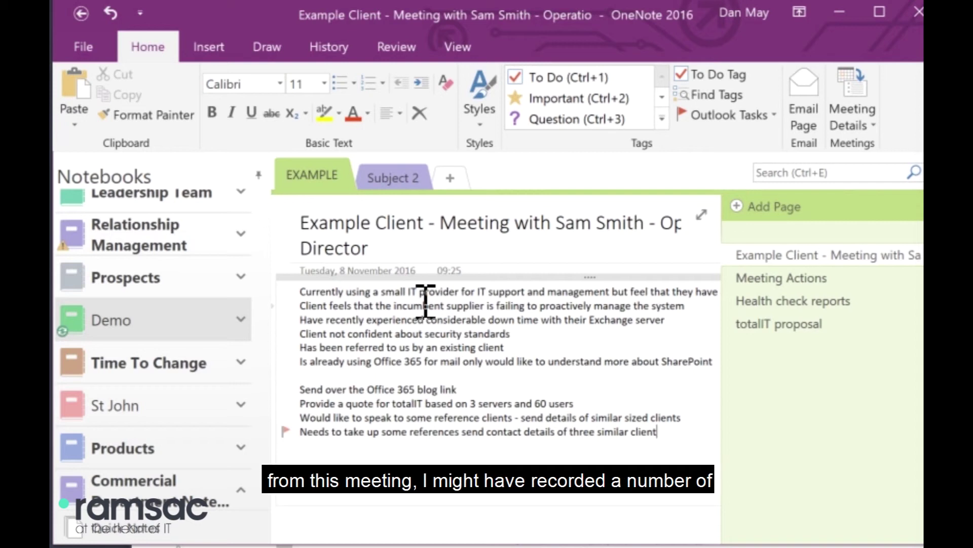
{"action": "left_click", "coordinate": [762, 281]}
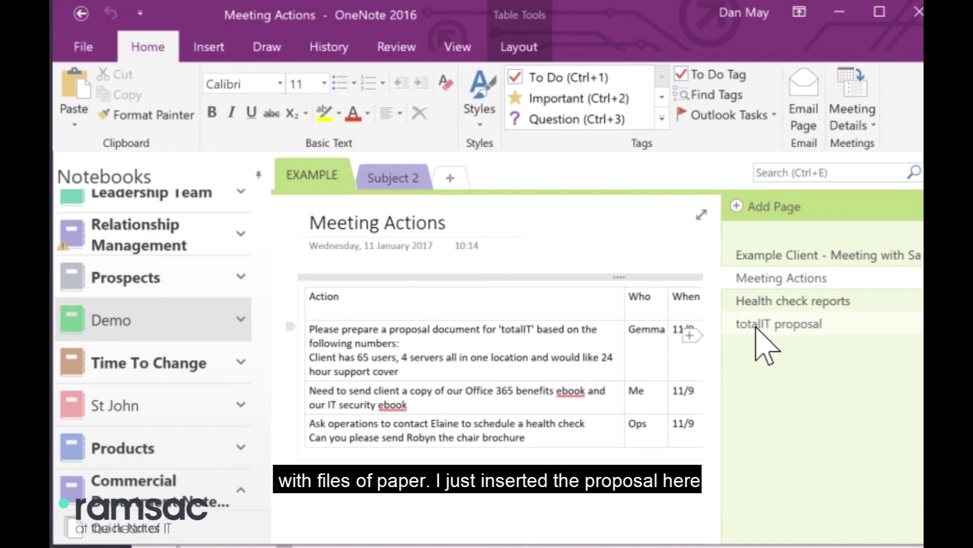
{"action": "left_click", "coordinate": [765, 326]}
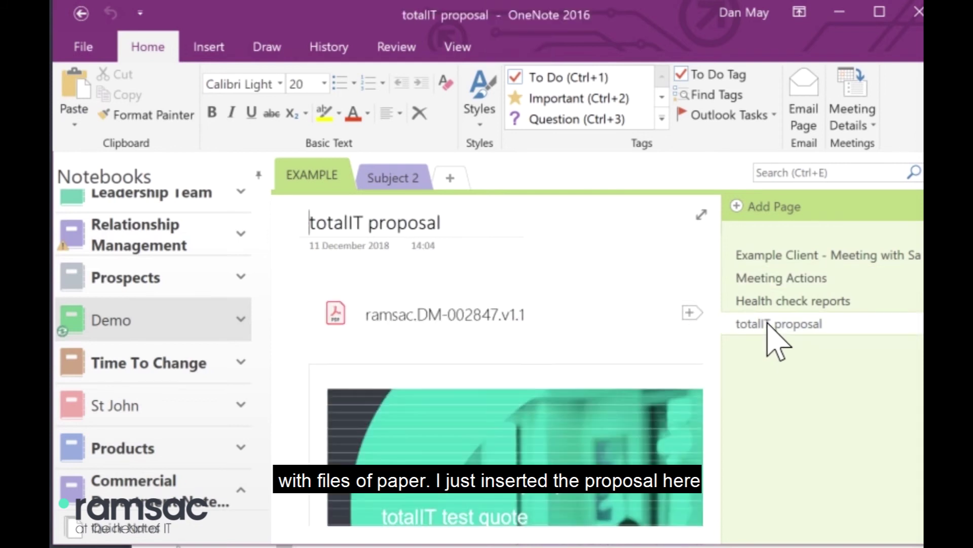
{"action": "scroll", "coordinate": [536, 368], "scroll_direction": "down", "scroll_amount": 10}
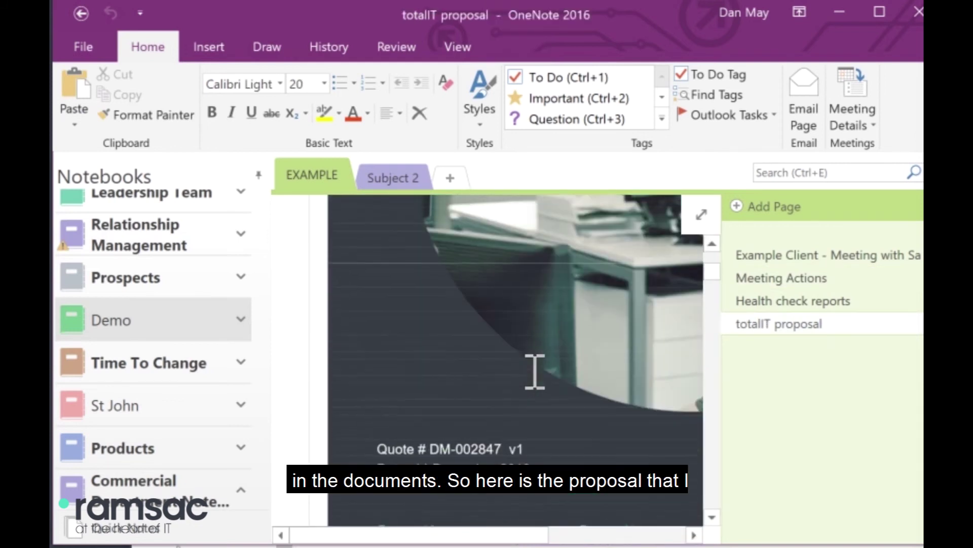
{"action": "scroll", "coordinate": [535, 372], "scroll_direction": "down", "scroll_amount": 15}
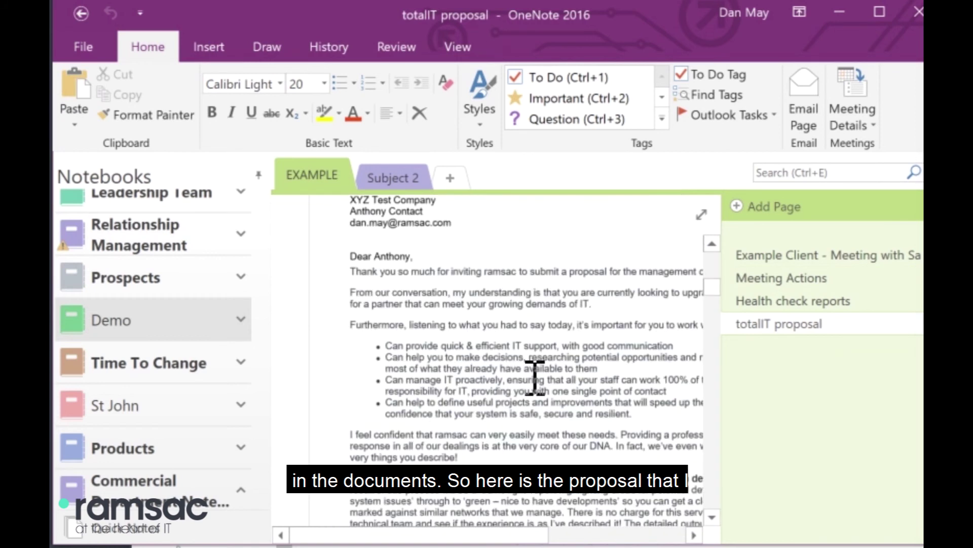
{"action": "scroll", "coordinate": [535, 372], "scroll_direction": "down", "scroll_amount": 15}
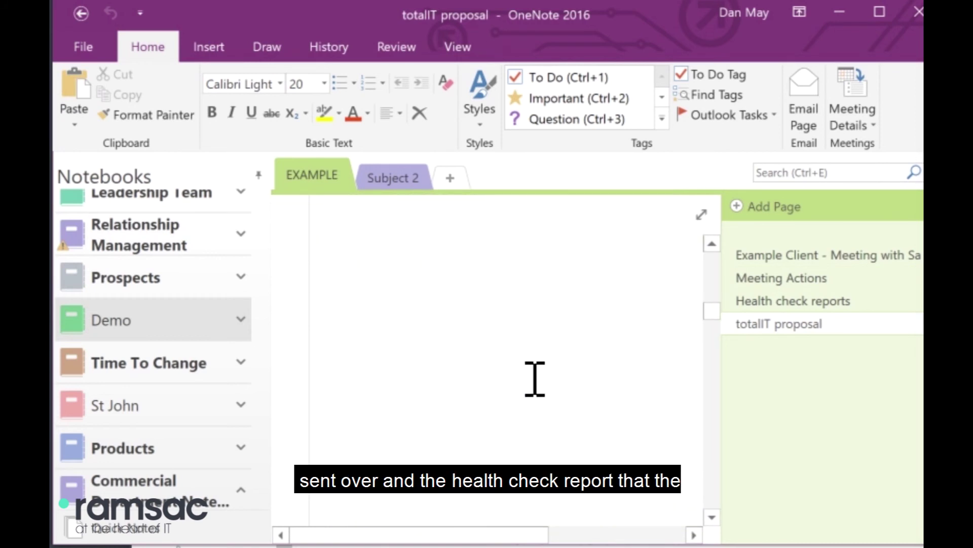
- Open the Health check reports page and scroll through the printout to its Recommendations table
{"action": "left_click", "coordinate": [784, 302]}
{"action": "scroll", "coordinate": [581, 324], "scroll_direction": "down", "scroll_amount": 4}
{"action": "scroll", "coordinate": [582, 332], "scroll_direction": "down", "scroll_amount": 10}
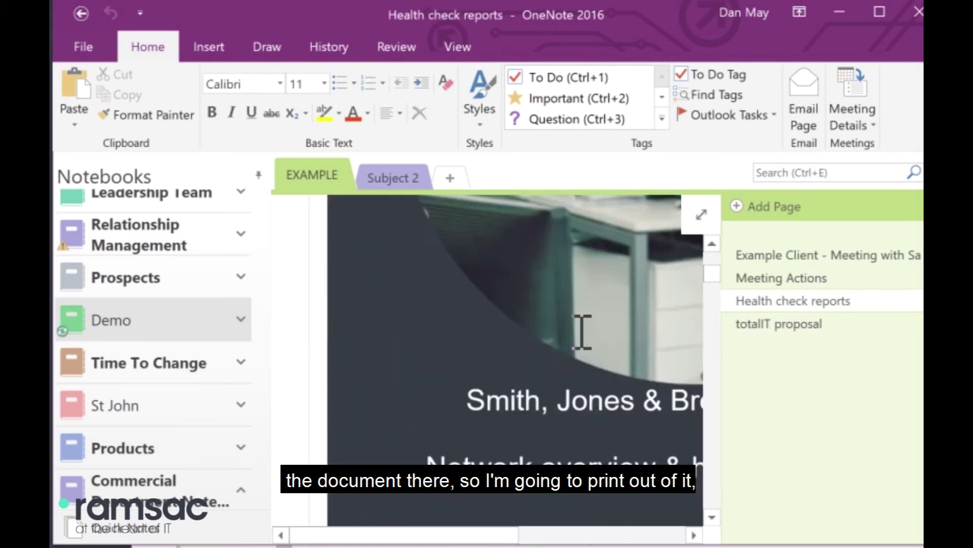
{"action": "scroll", "coordinate": [581, 332], "scroll_direction": "down", "scroll_amount": 10}
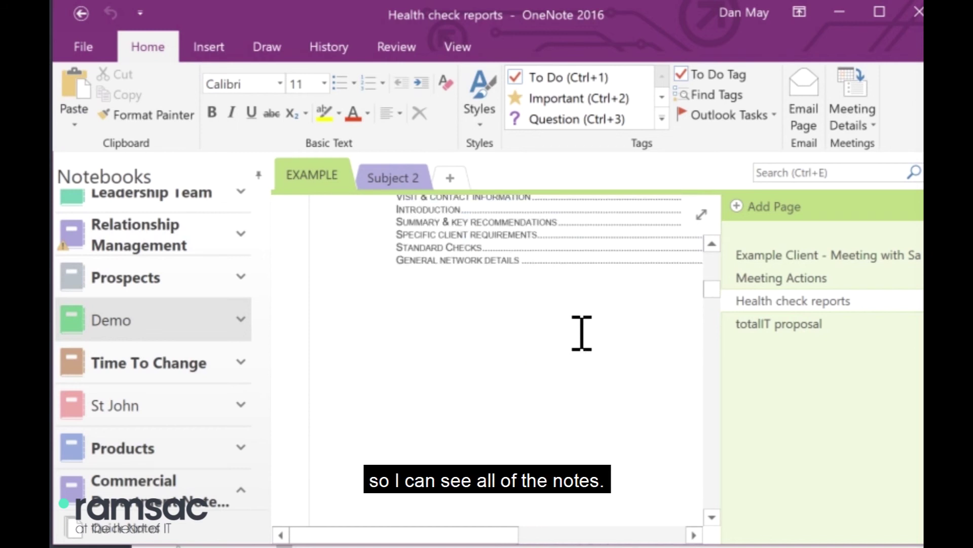
{"action": "scroll", "coordinate": [582, 332], "scroll_direction": "down", "scroll_amount": 6}
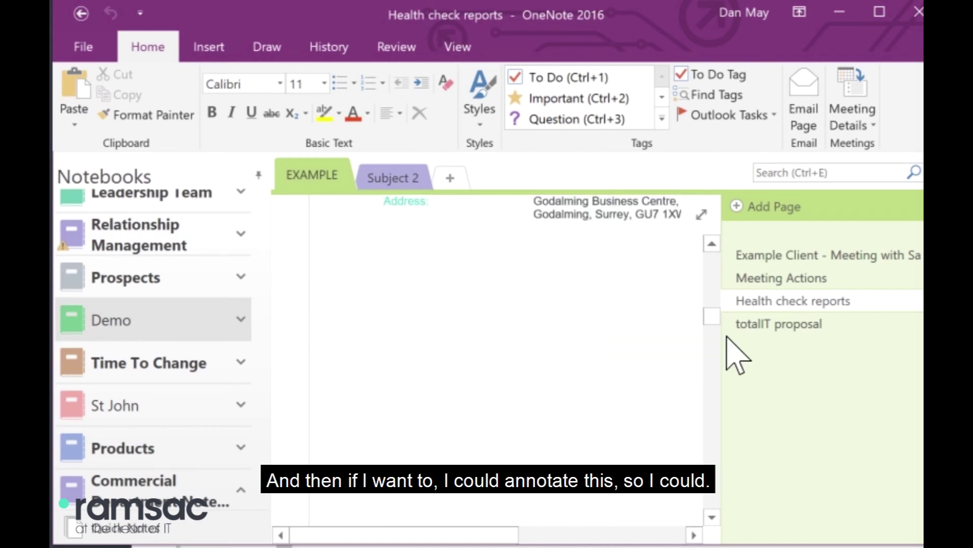
{"action": "left_click_drag", "start_coordinate": [469, 540], "coordinate": [679, 536]}
{"action": "scroll", "coordinate": [529, 479], "scroll_direction": "down", "scroll_amount": 10}
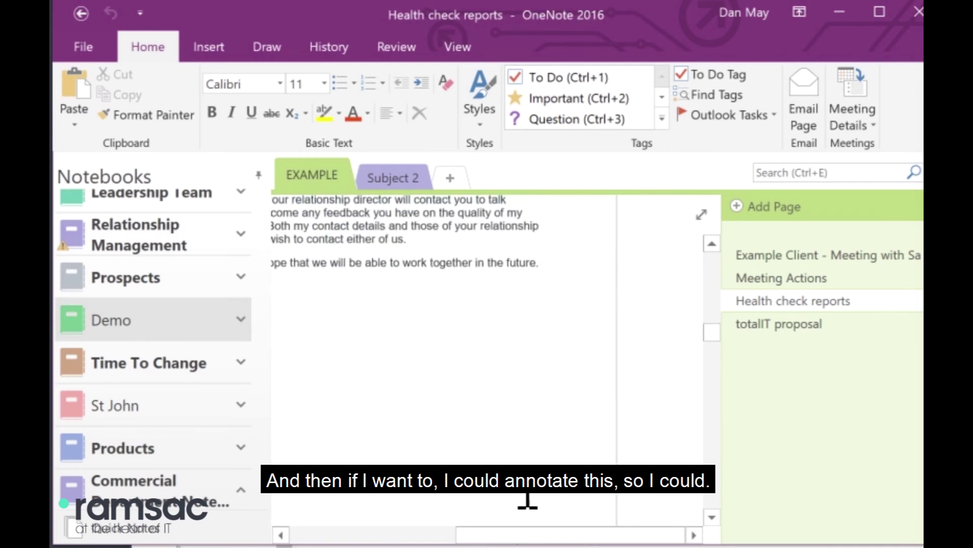
{"action": "scroll", "coordinate": [531, 495], "scroll_direction": "down", "scroll_amount": 6}
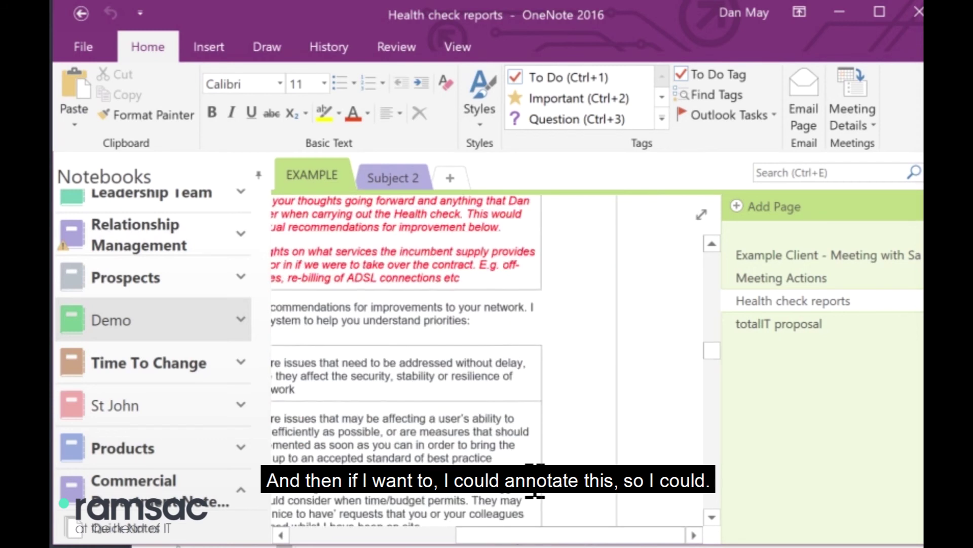
{"action": "left_click_drag", "start_coordinate": [520, 537], "coordinate": [598, 530]}
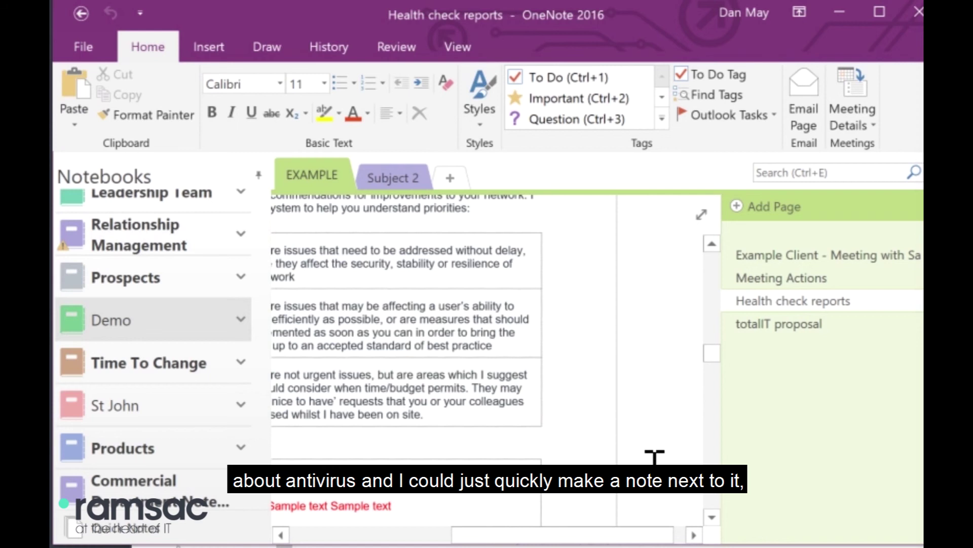
- Add the note 'Remember to highlight this in the meeting' beside the antivirus recommendation row
{"action": "left_click", "coordinate": [602, 459]}
{"action": "type", "text": "Remember"}
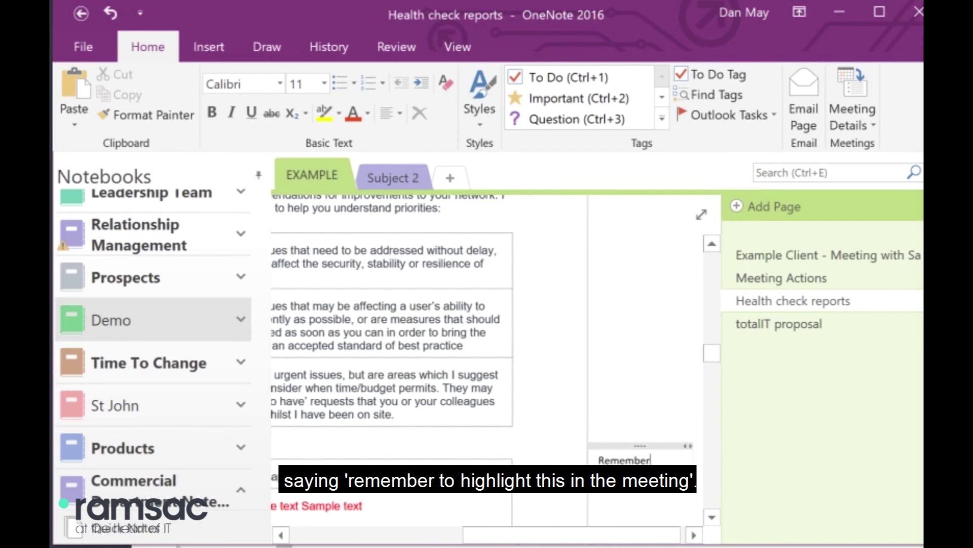
{"action": "type", "text": " to high"}
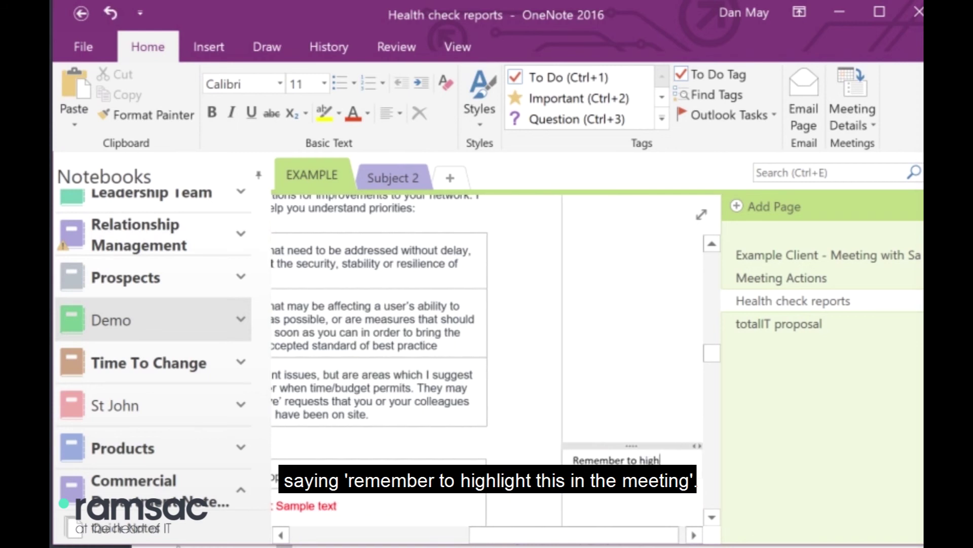
{"action": "type", "text": "light this in t"}
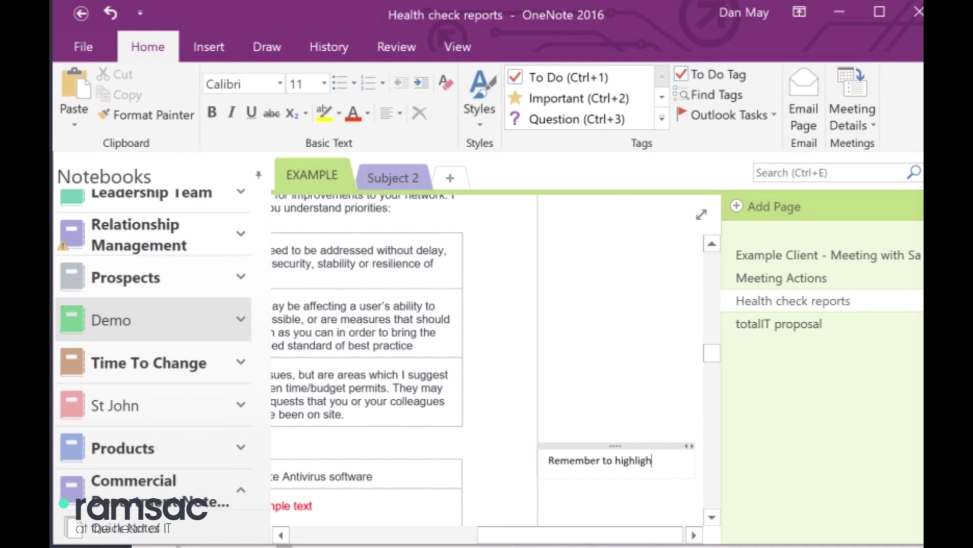
{"action": "type", "text": "he meeting"}
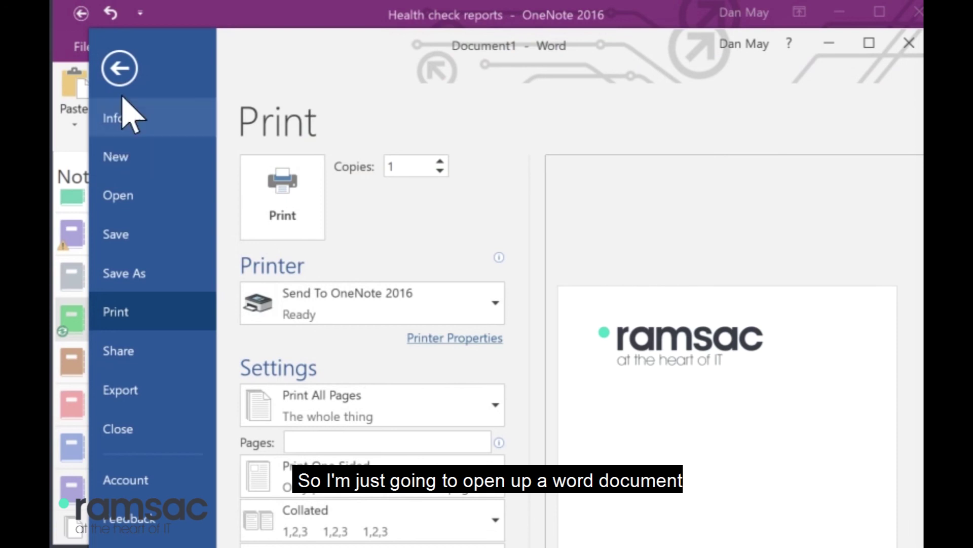
- Leave Word's print screen for Document1 and bring up its File Info page
{"action": "left_click", "coordinate": [120, 68]}
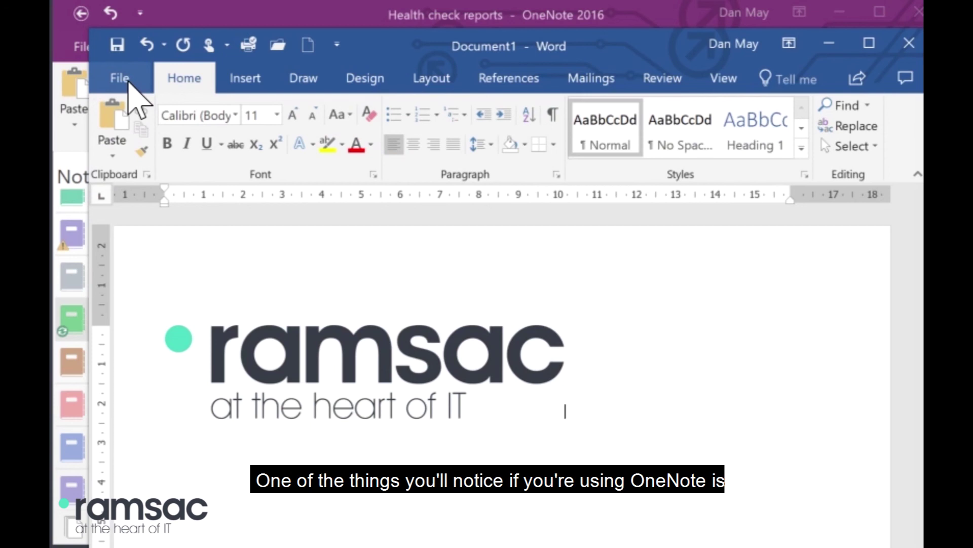
{"action": "left_click", "coordinate": [122, 78]}
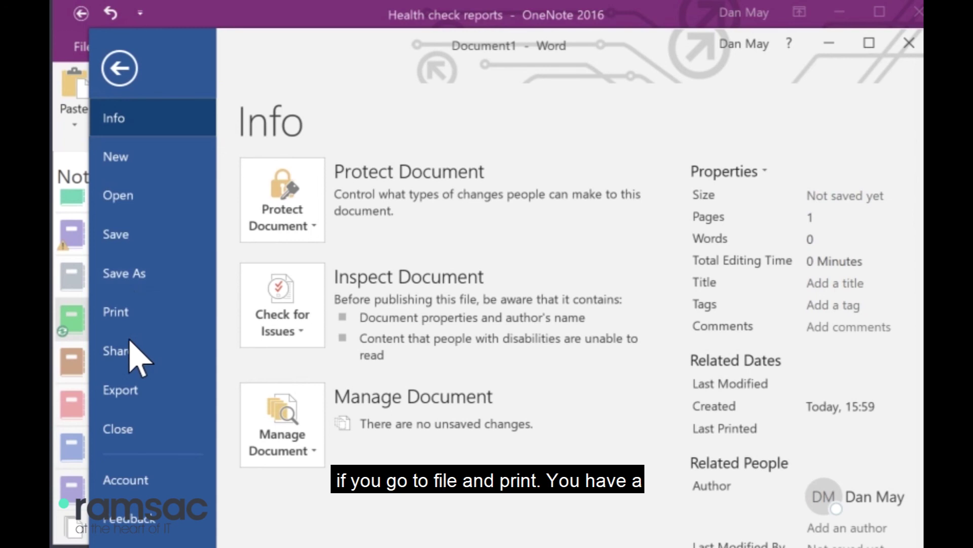
- Print Document1 from Word using the Send To OneNote 2016 printer
{"action": "left_click", "coordinate": [130, 320]}
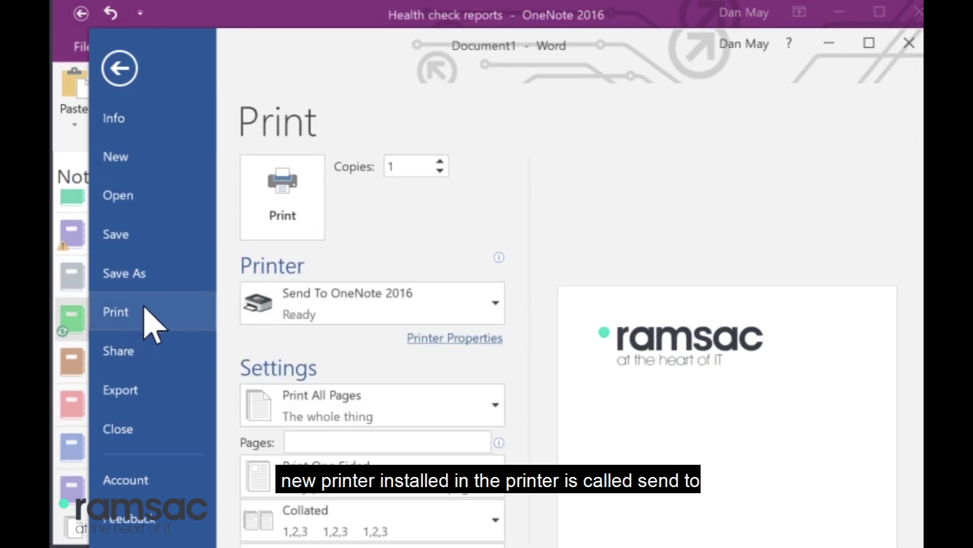
{"action": "left_click", "coordinate": [323, 301]}
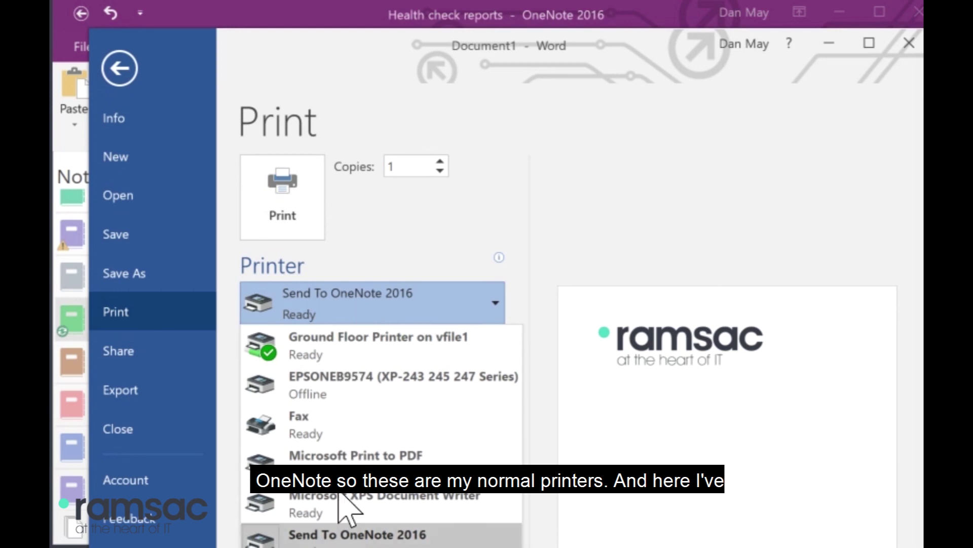
{"action": "left_click", "coordinate": [334, 540]}
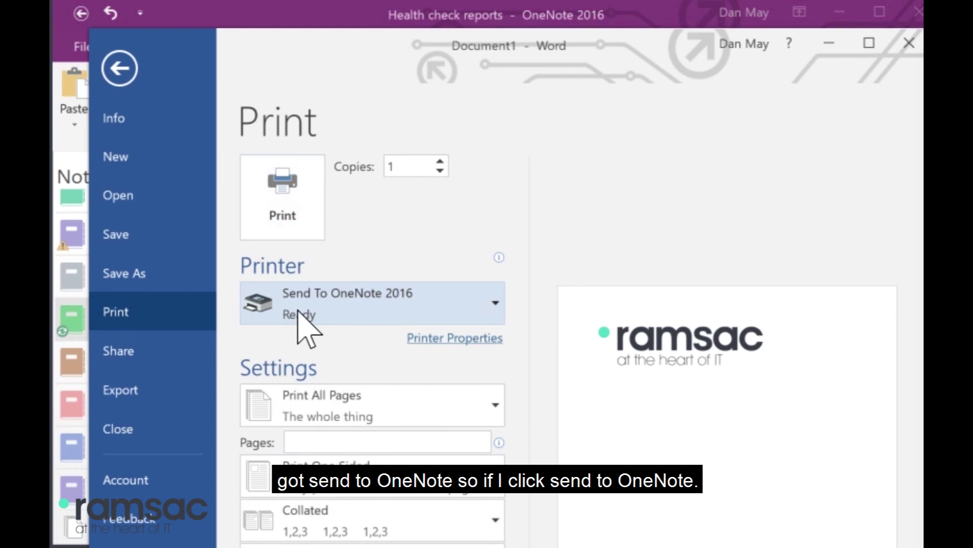
{"action": "left_click", "coordinate": [281, 208]}
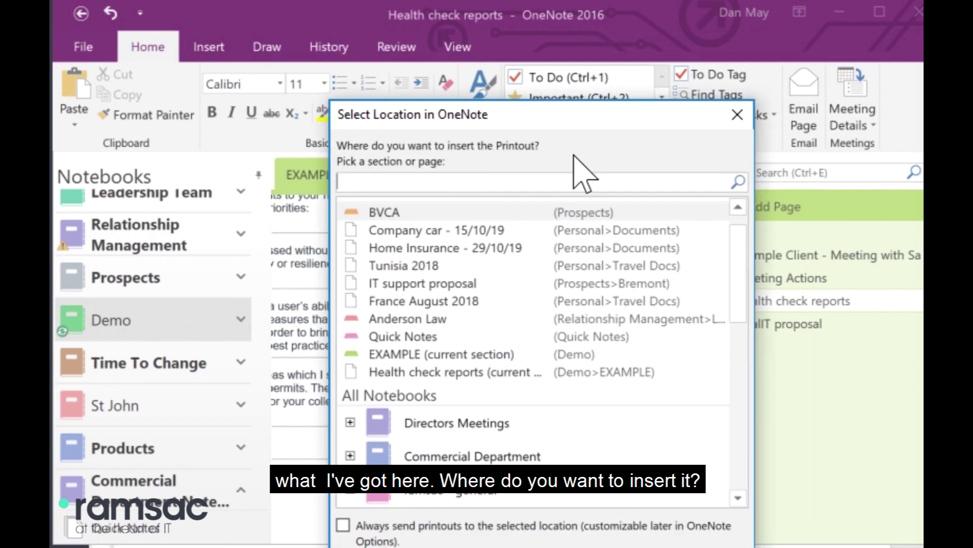
- Choose Demo > EXAMPLE > Meeting Actions as the printout's location and confirm with OK
{"action": "scroll", "coordinate": [436, 325], "scroll_direction": "down", "scroll_amount": 3}
{"action": "scroll", "coordinate": [456, 433], "scroll_direction": "down", "scroll_amount": 2}
{"action": "scroll", "coordinate": [455, 427], "scroll_direction": "down", "scroll_amount": 1}
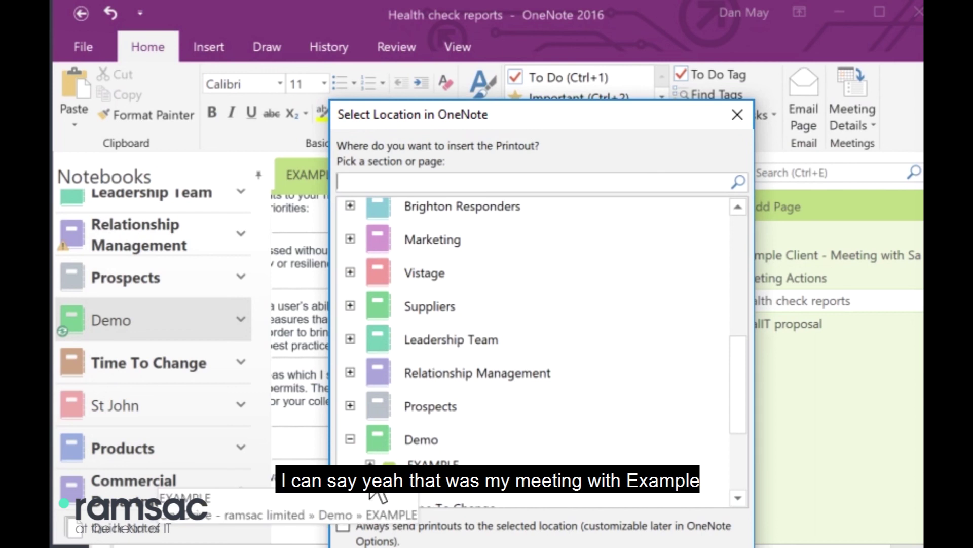
{"action": "left_click", "coordinate": [370, 464]}
{"action": "scroll", "coordinate": [450, 446], "scroll_direction": "down", "scroll_amount": 2}
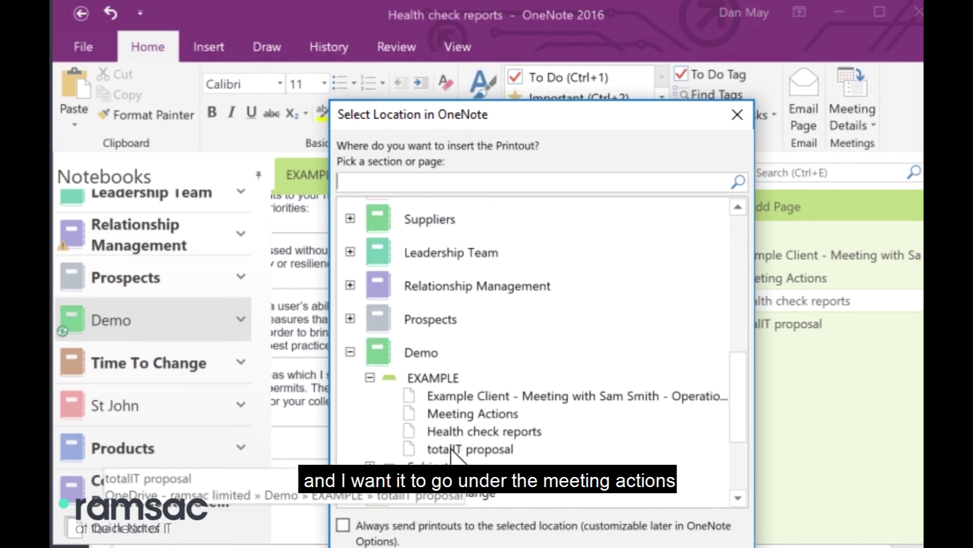
{"action": "left_click", "coordinate": [462, 415]}
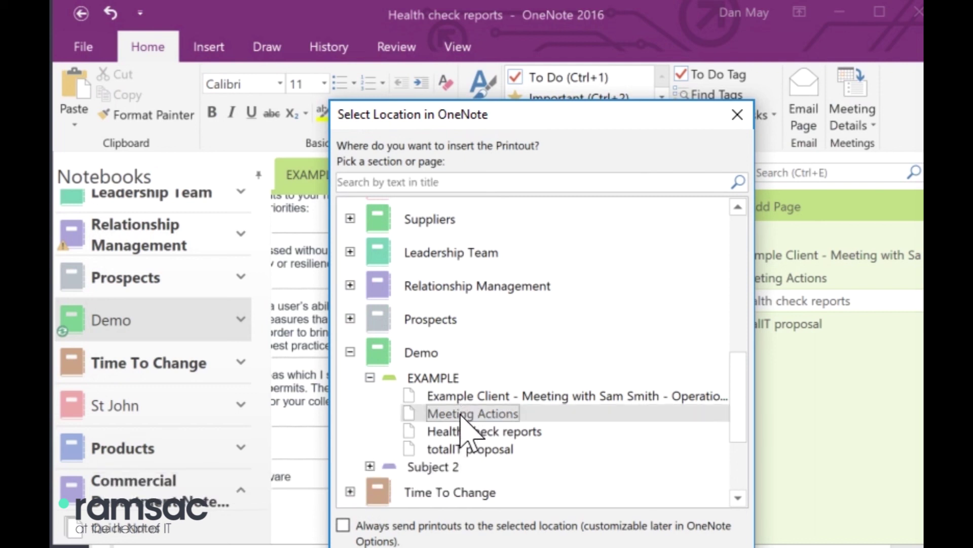
{"action": "left_click_drag", "start_coordinate": [578, 110], "coordinate": [578, 40]}
{"action": "left_click", "coordinate": [619, 494]}
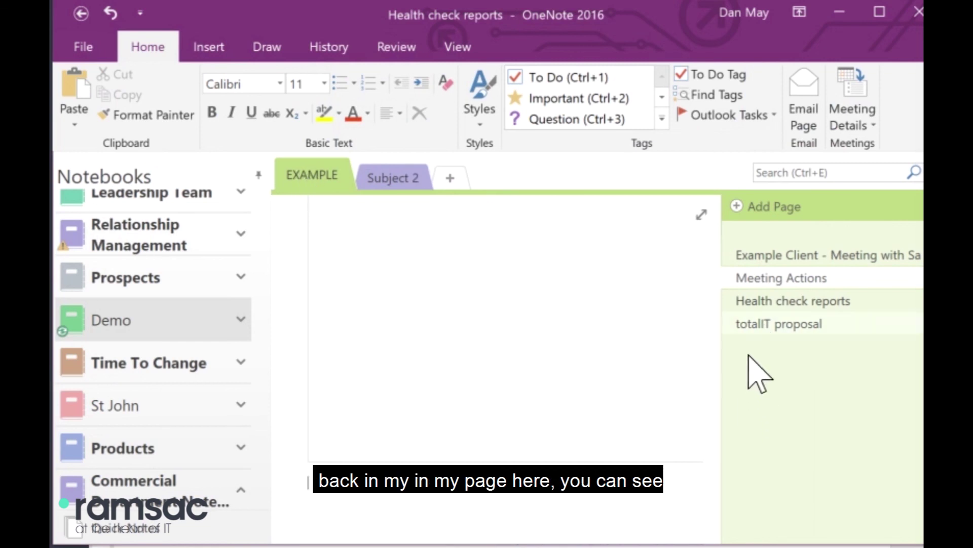
- Go to the Meeting Actions page and scroll down to the Word printout with the ramsac logo
{"action": "left_click", "coordinate": [771, 278]}
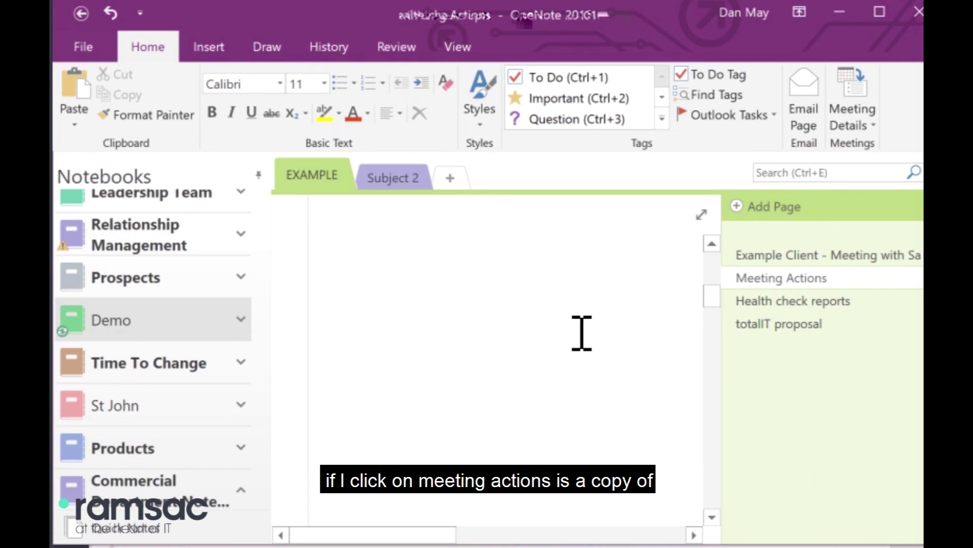
{"action": "scroll", "coordinate": [579, 337], "scroll_direction": "down", "scroll_amount": 5}
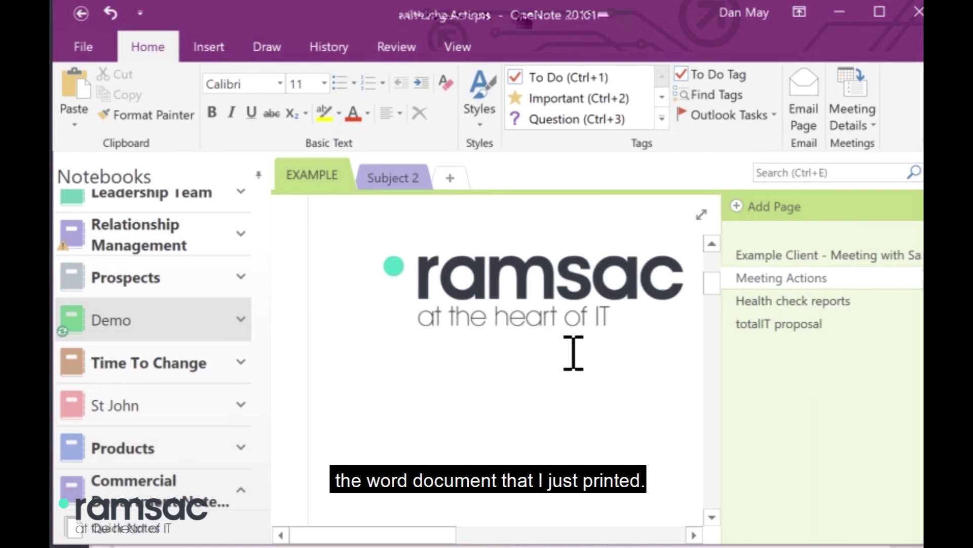